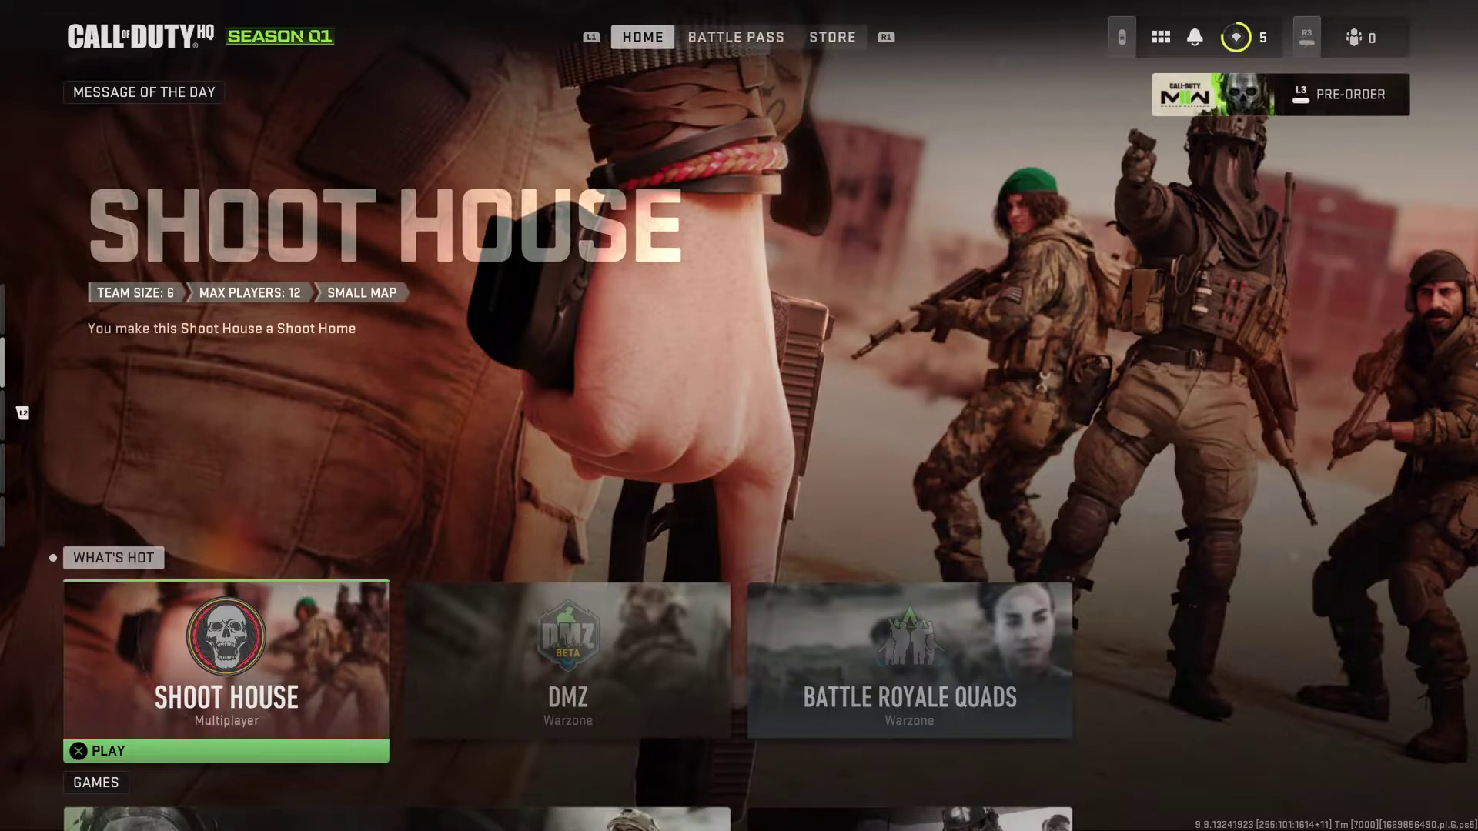
Bring up the quick menu and move to its Settings tab
key("Escape")
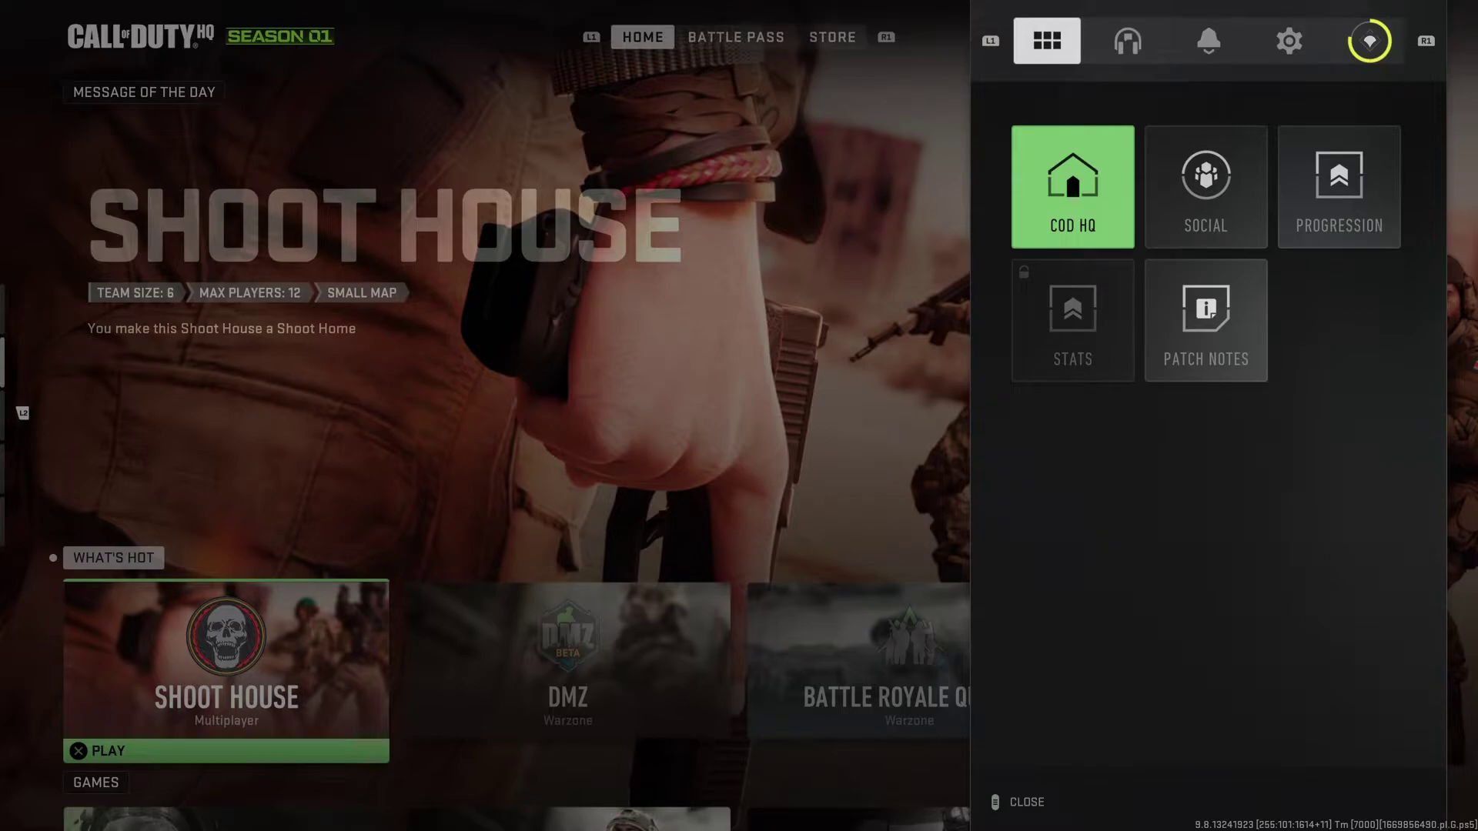
key("Right")
key("Right")
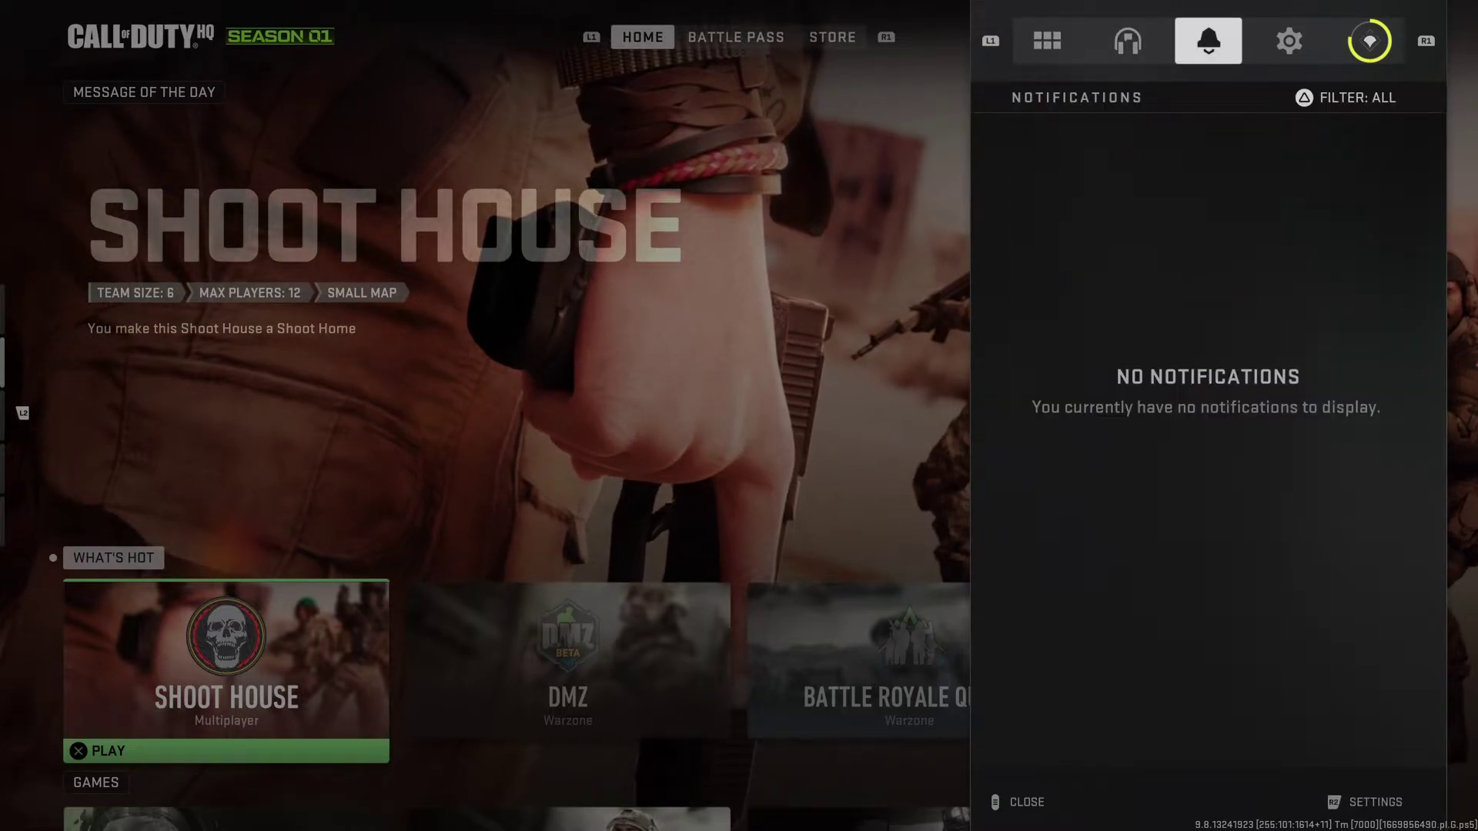
key("Right")
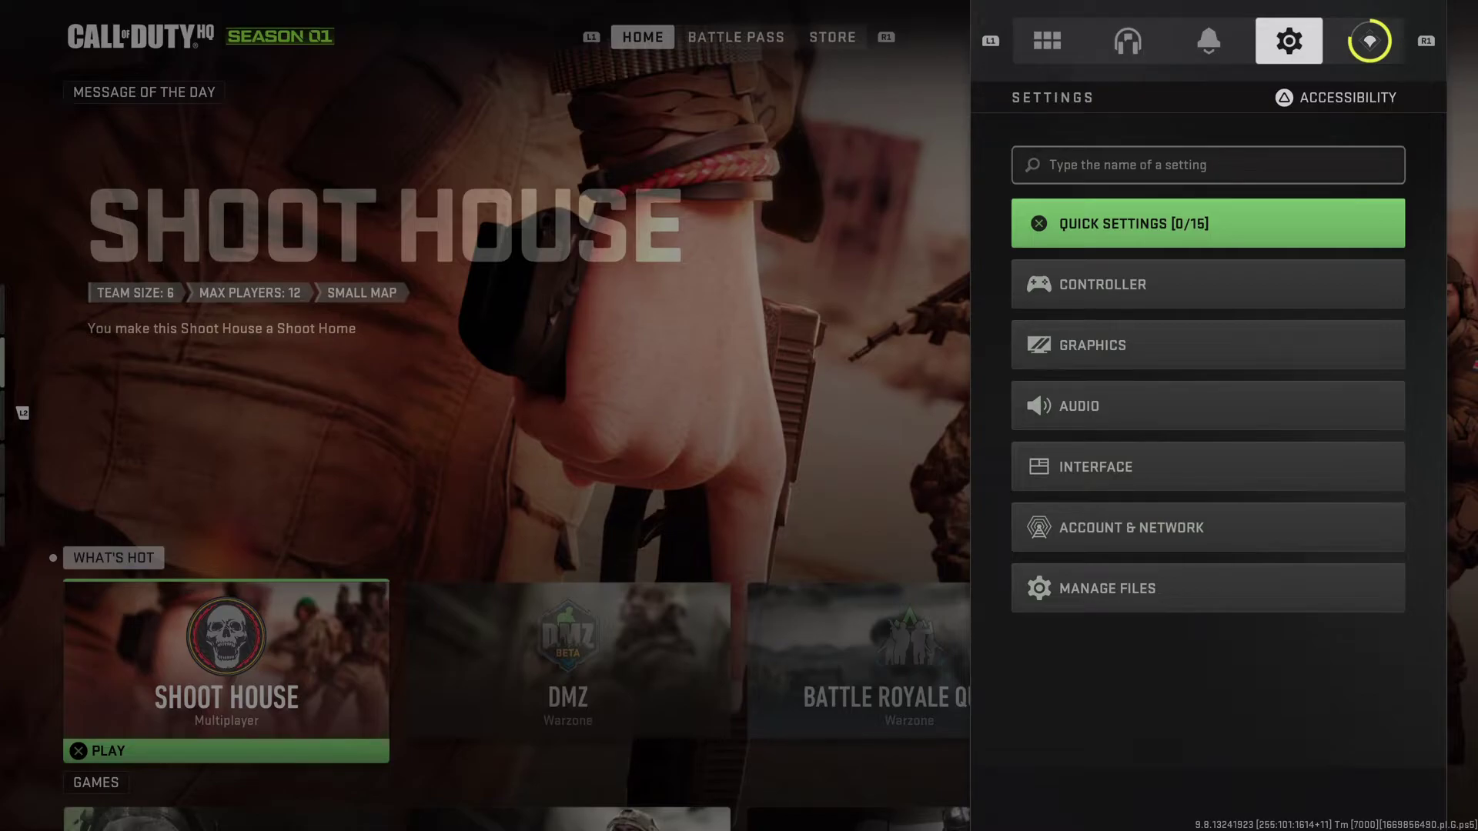
Open Account & Network and check the locked Profanity Filter beneath the disabled Text Chat
key("Down")
key("Down")
key("Down")
key("Down")
key("Down")
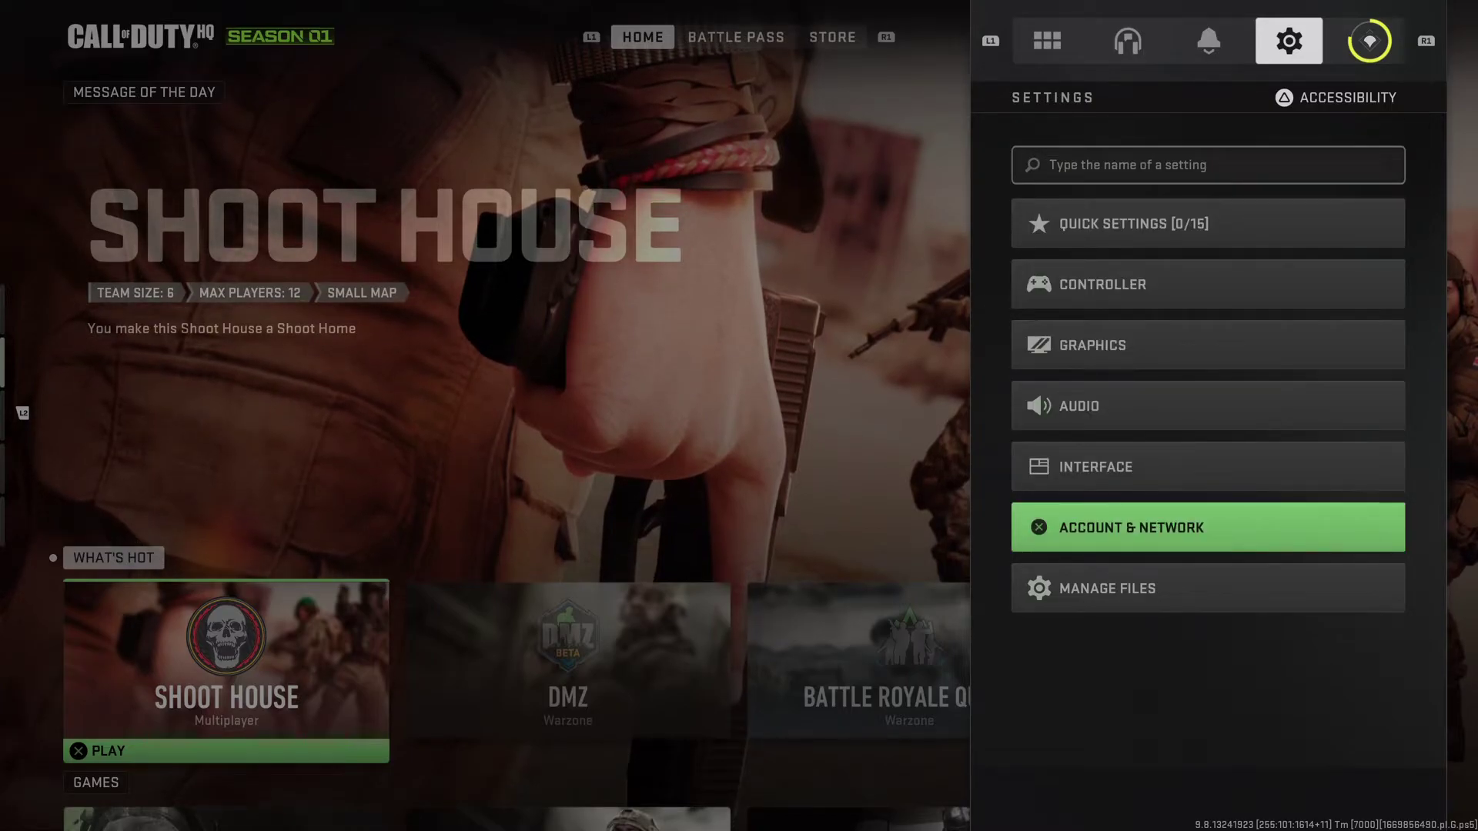
key("Return")
key("Down")
key("Down")
key("Down")
key("Down")
key("Down")
key("Down")
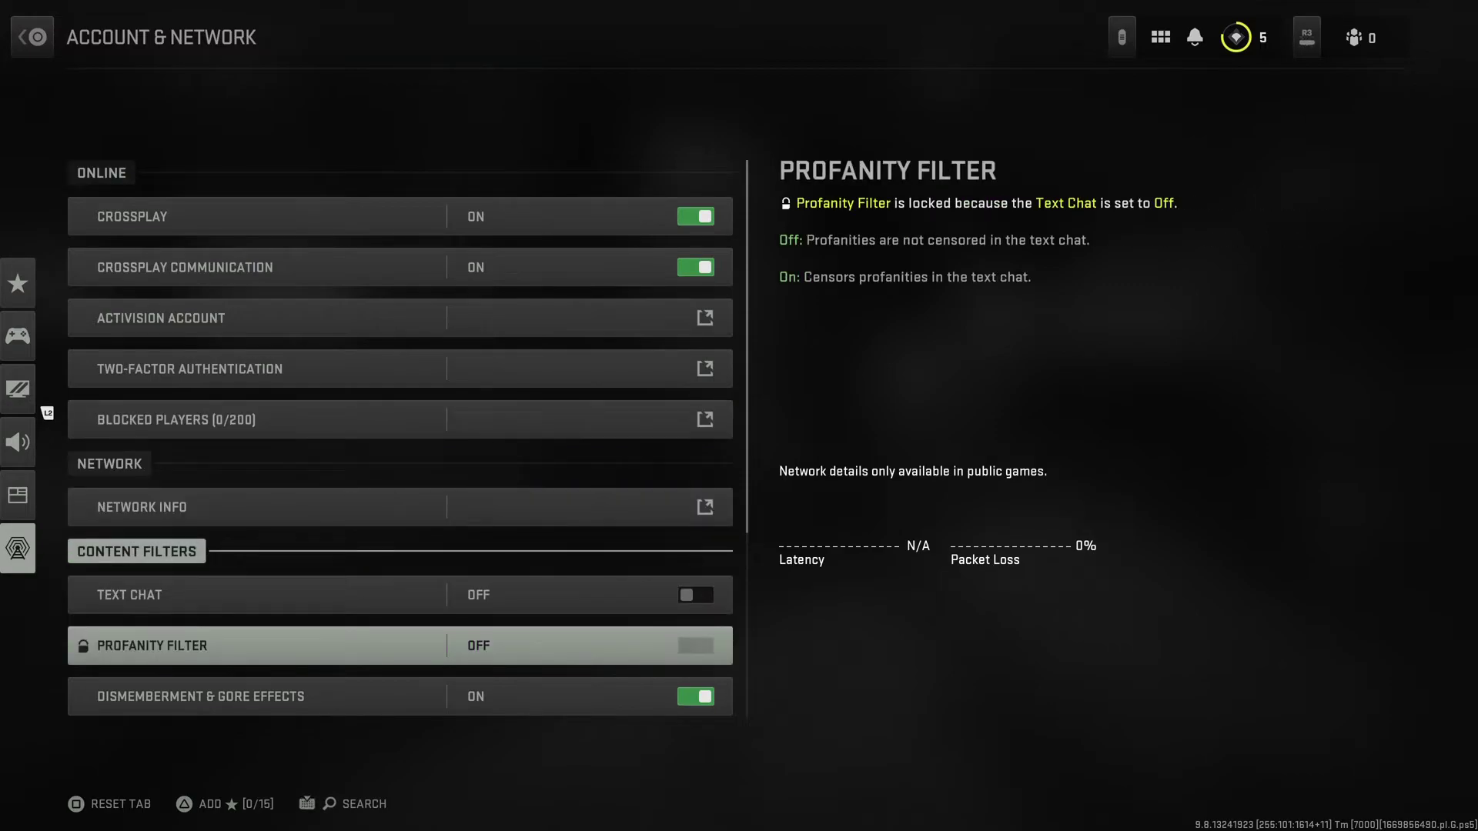
key("Down")
key("Up")
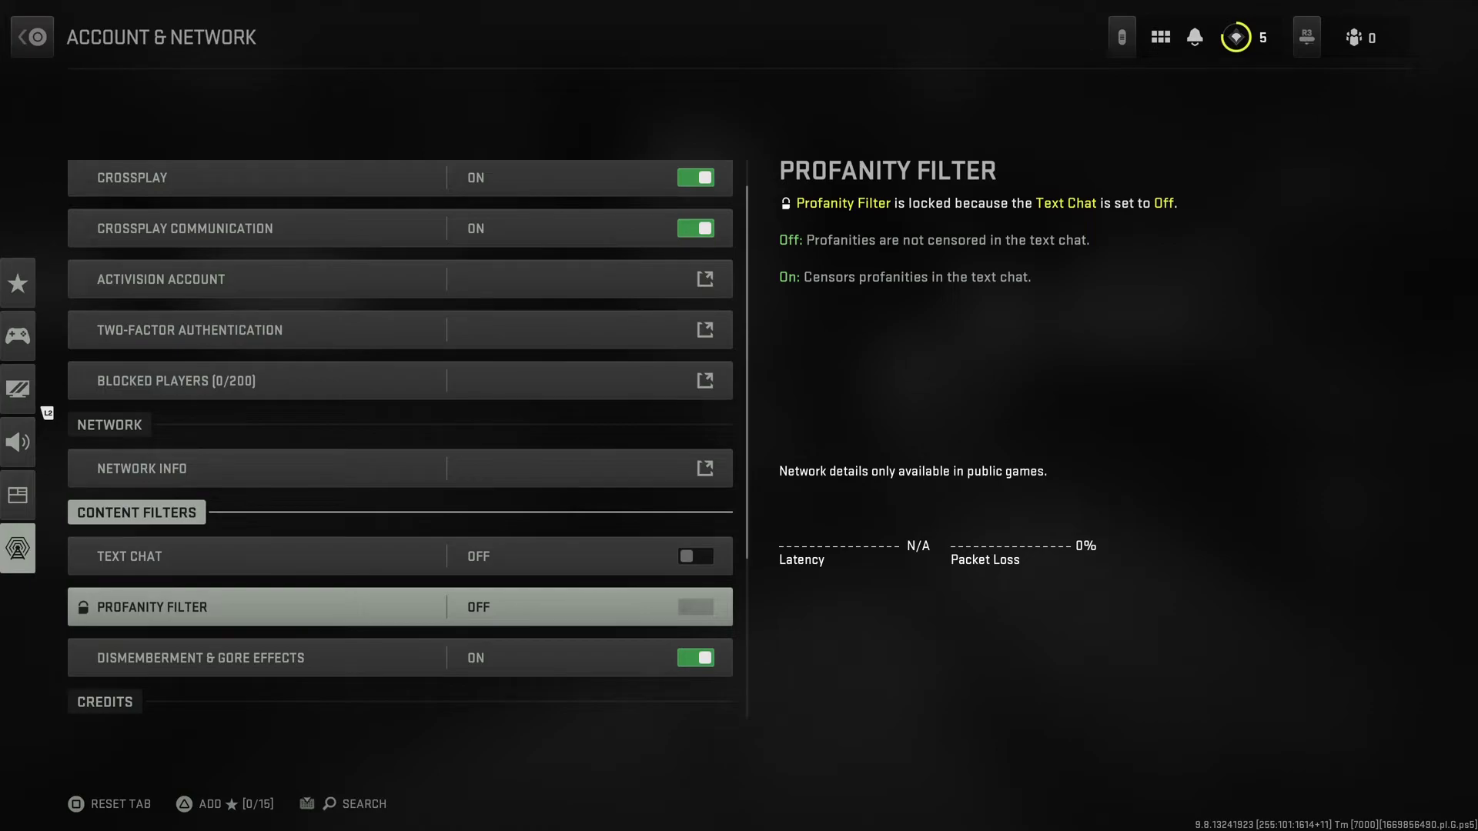
Set Text Chat to On, then toggle the unlocked Profanity Filter On and back Off
key("Up")
key("Return")
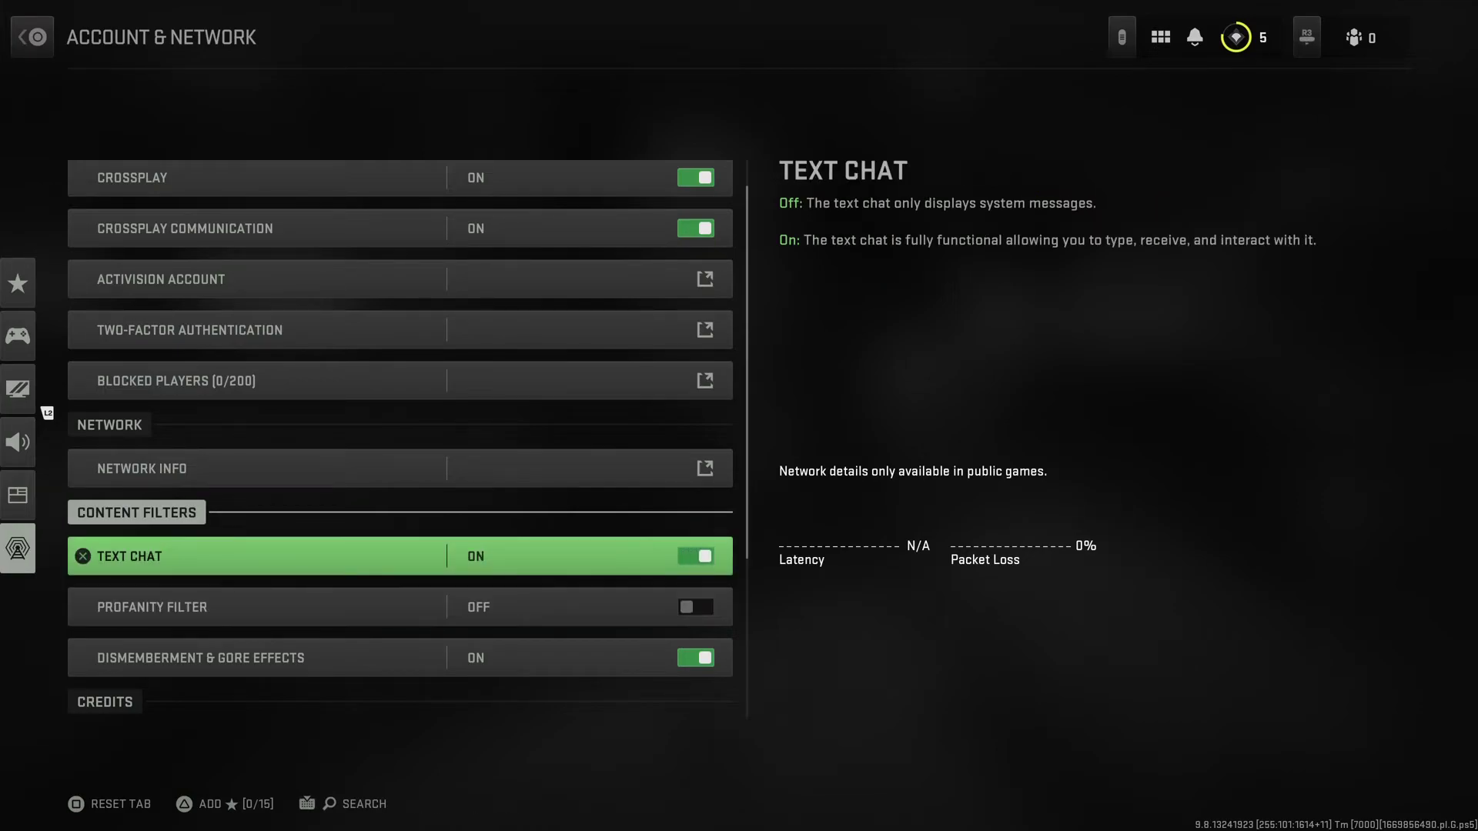
key("Down")
key("Return")
key("Return")
key("Return")
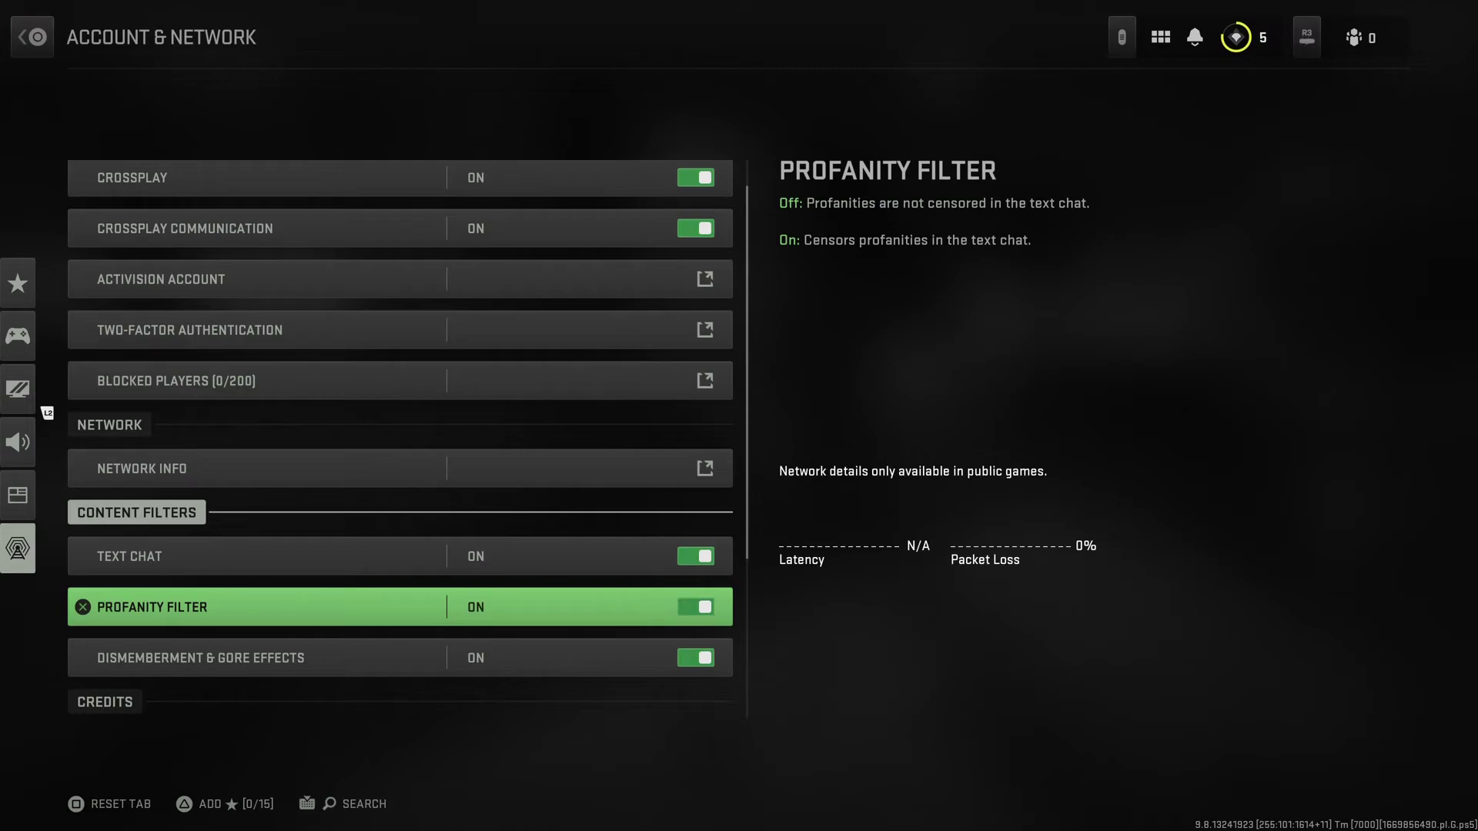
key("Return")
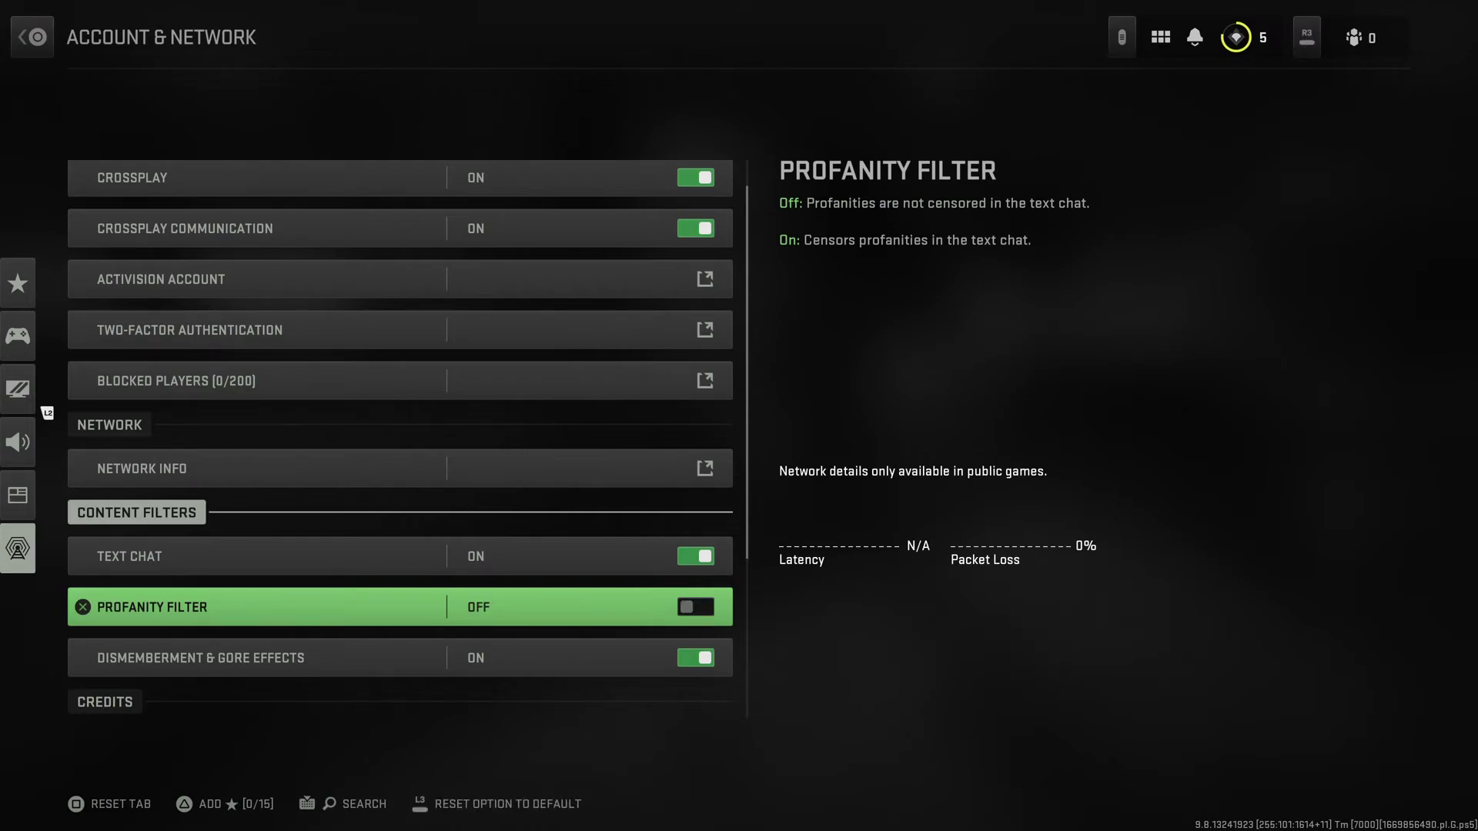